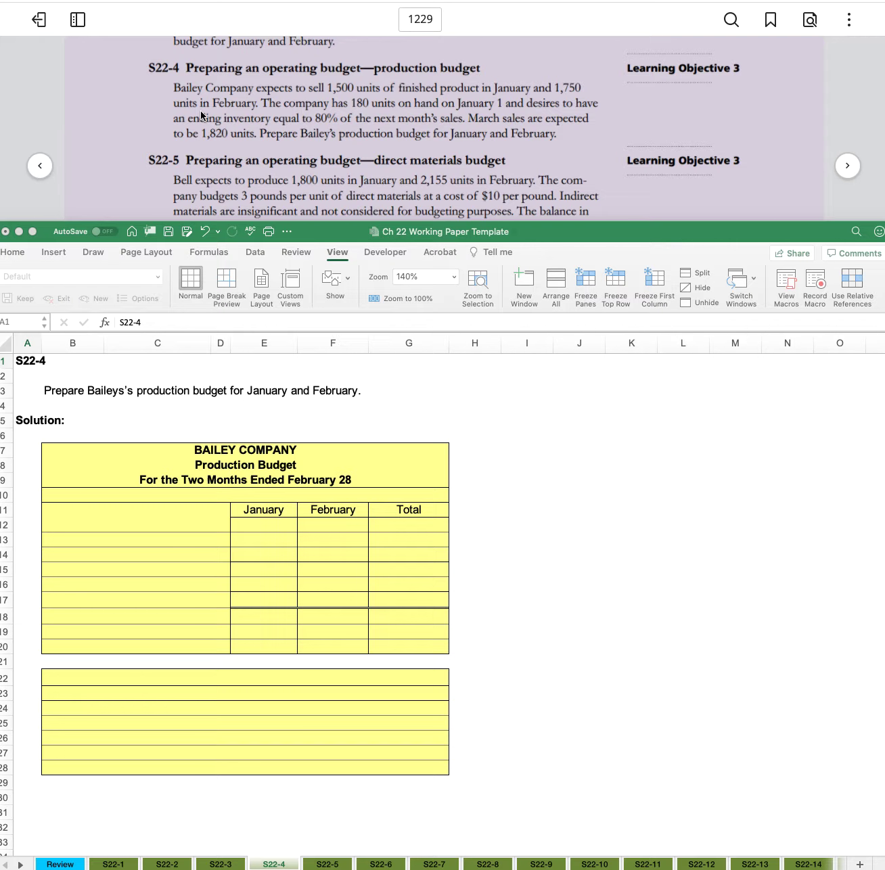
- Starting in B12, enter the labels 'Budgeted units to be sold', 'Plus: desired units in ending inv' and 'Total units needed'
{"action": "left_click", "coordinate": [215, 515]}
{"action": "left_click", "coordinate": [204, 517]}
{"action": "left_click", "coordinate": [87, 521]}
{"action": "type", "text": "Budgeted units to be sold"}
{"action": "key", "text": "Return"}
{"action": "type", "text": "Plus: desired units in ending inv"}
{"action": "key", "text": "Return"}
{"action": "type", "text": "Total units needed"}
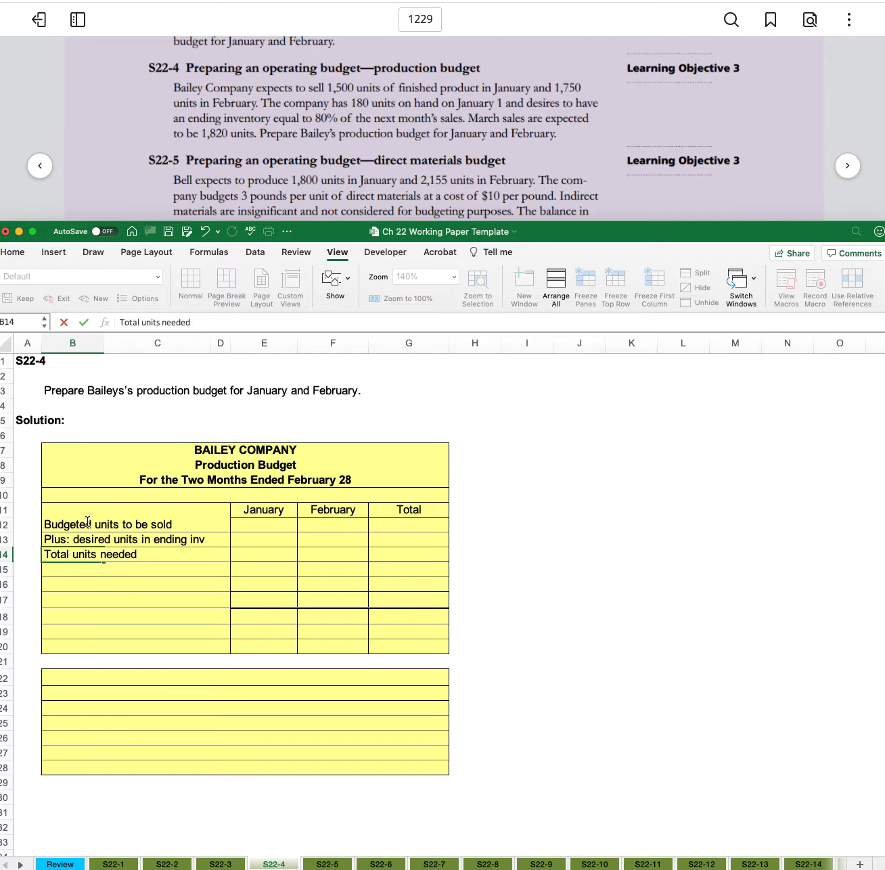
{"action": "key", "text": "Return"}
- Add the labels 'Less: units in beg inventory' and 'Bud. units to be produced' below them
{"action": "type", "text": "Less: units in beg in"}
{"action": "key", "text": "BackSpace"}
{"action": "key", "text": "BackSpace"}
{"action": "type", "text": "inventory"}
{"action": "key", "text": "Return"}
{"action": "type", "text": "Bud. u"}
{"action": "type", "text": "nits to be produc"}
{"action": "type", "text": "te"}
{"action": "key", "text": "BackSpace"}
{"action": "key", "text": "BackSpace"}
{"action": "type", "text": "ed"}
{"action": "key", "text": "Return"}
{"action": "key", "text": "Right"}
{"action": "key", "text": "Right"}
{"action": "key", "text": "Right"}
{"action": "key", "text": "Up"}
{"action": "key", "text": "Up"}
{"action": "key", "text": "Up"}
{"action": "key", "text": "Up"}
{"action": "key", "text": "Up"}
- Enter 1500 in E12 for January and 1750 in F12 for February
{"action": "type", "text": "1500"}
{"action": "key", "text": "Tab"}
{"action": "type", "text": "1750"}
{"action": "key", "text": "Return"}
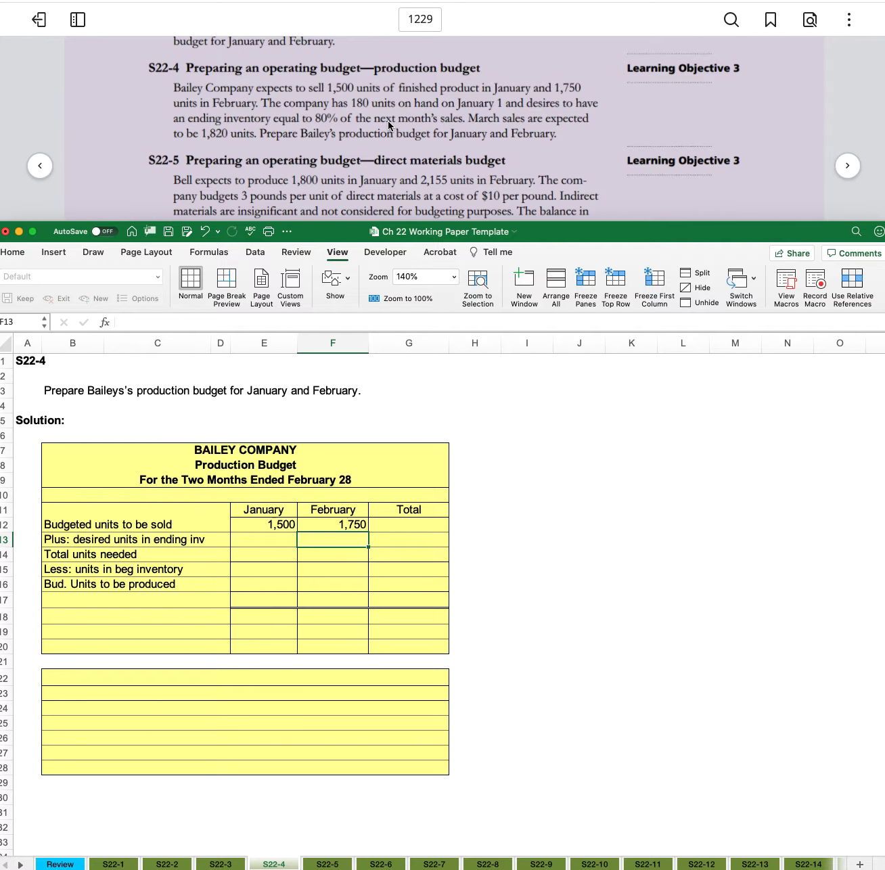
- Set ending inventory to =F12*.8 (1,400) in E13 and =1820*.8 (1,456) in F13
{"action": "left_click", "coordinate": [256, 536]}
{"action": "type", "text": "=F12*.8"}
{"action": "key", "text": "Return"}
{"action": "key", "text": "Up"}
{"action": "key", "text": "Right"}
{"action": "type", "text": "=1820*.8"}
{"action": "key", "text": "Return"}
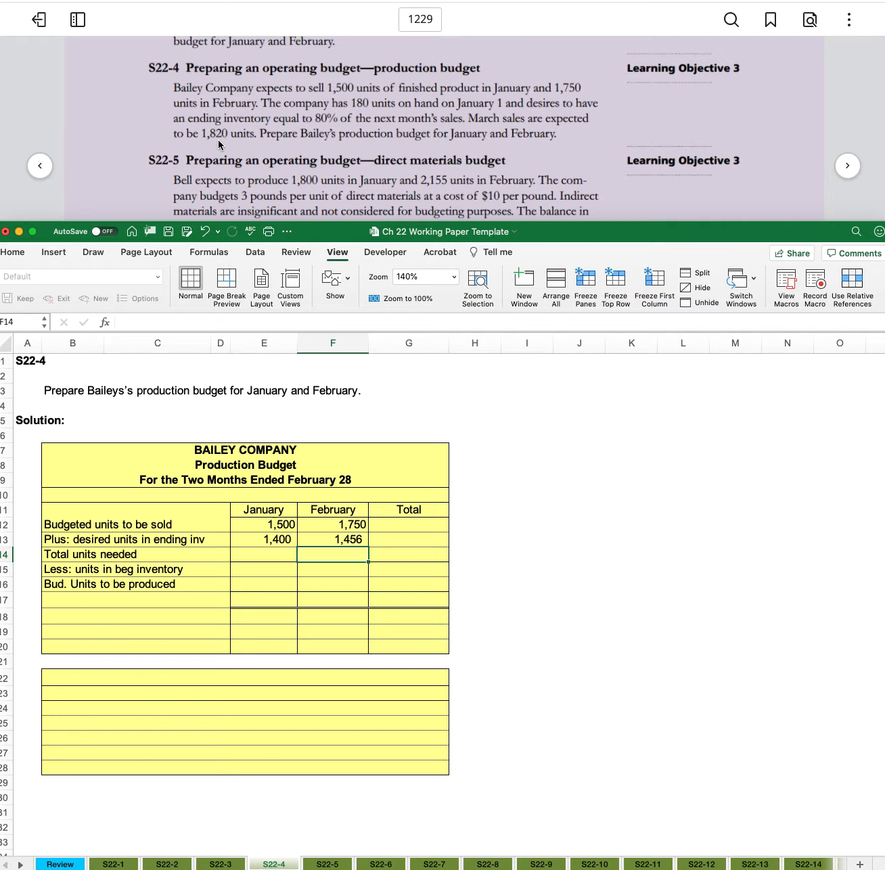
- Compute January total units needed in E14 as =E13+E12, giving 2,900
{"action": "key", "text": "Left"}
{"action": "type", "text": "="}
{"action": "key", "text": "Up"}
{"action": "key", "text": "Up"}
{"action": "type", "text": "+"}
{"action": "key", "text": "Up"}
{"action": "key", "text": "Return"}
- Fill total units needed into February (3,206) and enter beginning inventory 180 and =E13 (1,400)
{"action": "left_click", "coordinate": [290, 553]}
{"action": "left_click_drag", "start_coordinate": [298, 560], "coordinate": [340, 560]}
{"action": "left_click", "coordinate": [263, 571]}
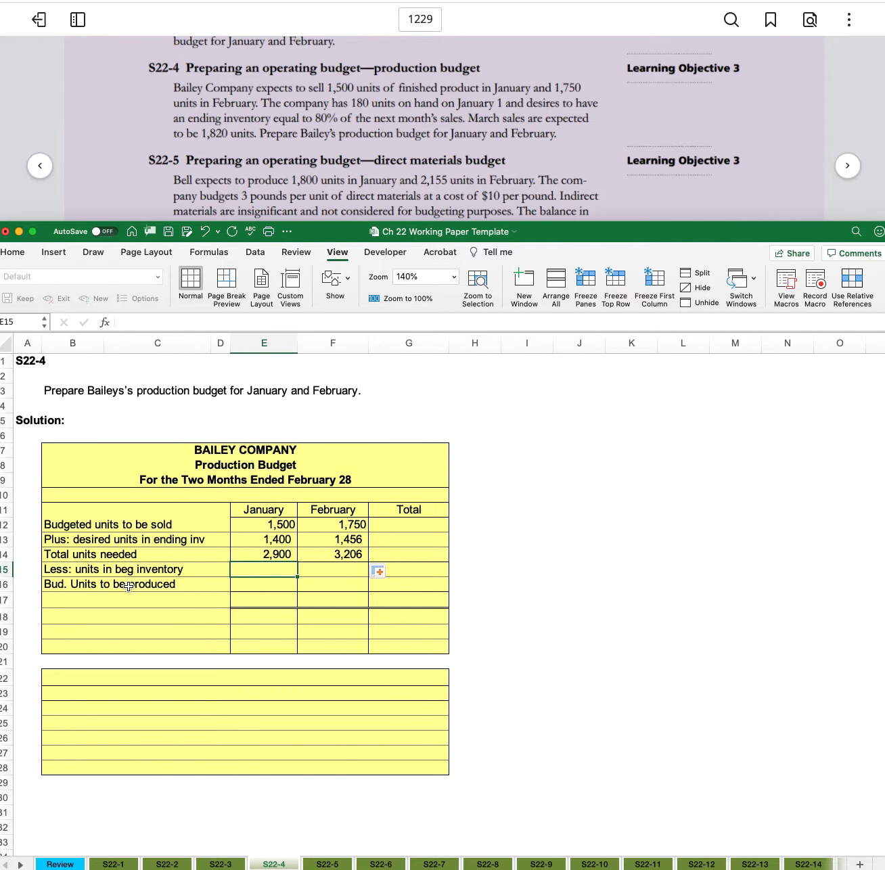
{"action": "left_click", "coordinate": [129, 586]}
{"action": "left_click", "coordinate": [272, 567]}
{"action": "type", "text": "180"}
{"action": "key", "text": "Tab"}
{"action": "type", "text": "="}
{"action": "left_click", "coordinate": [265, 539]}
{"action": "key", "text": "Return"}
- Calculate units to produce as =E14-E15 (2,720) and fill it into February (1,806)
{"action": "key", "text": "Left"}
{"action": "type", "text": "="}
{"action": "key", "text": "Up"}
{"action": "key", "text": "Up"}
{"action": "type", "text": "-"}
{"action": "key", "text": "Up"}
{"action": "key", "text": "Return"}
{"action": "left_click", "coordinate": [266, 585]}
{"action": "left_click_drag", "start_coordinate": [297, 590], "coordinate": [346, 593]}
- Total units to produce in G16 as =E16+F16, giving 4,526
{"action": "left_click", "coordinate": [415, 584]}
{"action": "type", "text": "="}
{"action": "key", "text": "Left"}
{"action": "key", "text": "Left"}
{"action": "type", "text": "+"}
{"action": "key", "text": "Left"}
{"action": "key", "text": "Return"}
{"action": "left_click", "coordinate": [417, 586]}
{"action": "key", "text": "Up"}
{"action": "key", "text": "Up"}
{"action": "key", "text": "Up"}
{"action": "key", "text": "Up"}
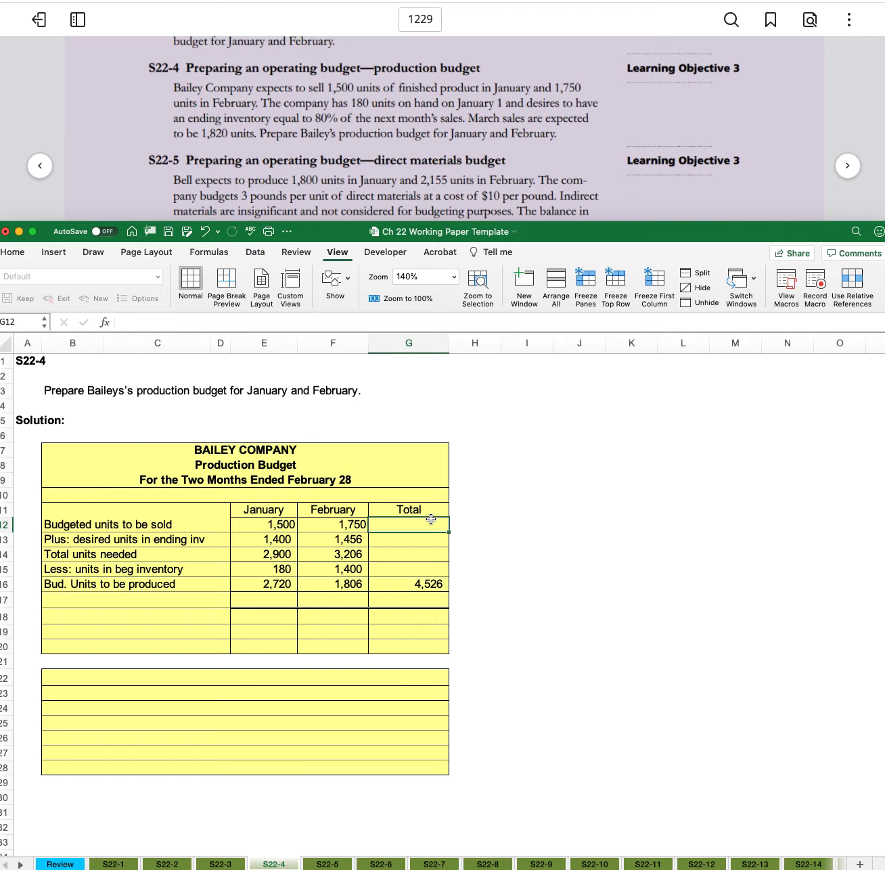
- Enter total budgeted sales =E12+F12 (3,250) in G12 and total ending inventory =F13 (1,456) in G13
{"action": "type", "text": "="}
{"action": "key", "text": "Left"}
{"action": "key", "text": "Left"}
{"action": "type", "text": "+"}
{"action": "key", "text": "Left"}
{"action": "key", "text": "Return"}
{"action": "type", "text": "="}
{"action": "key", "text": "Left"}
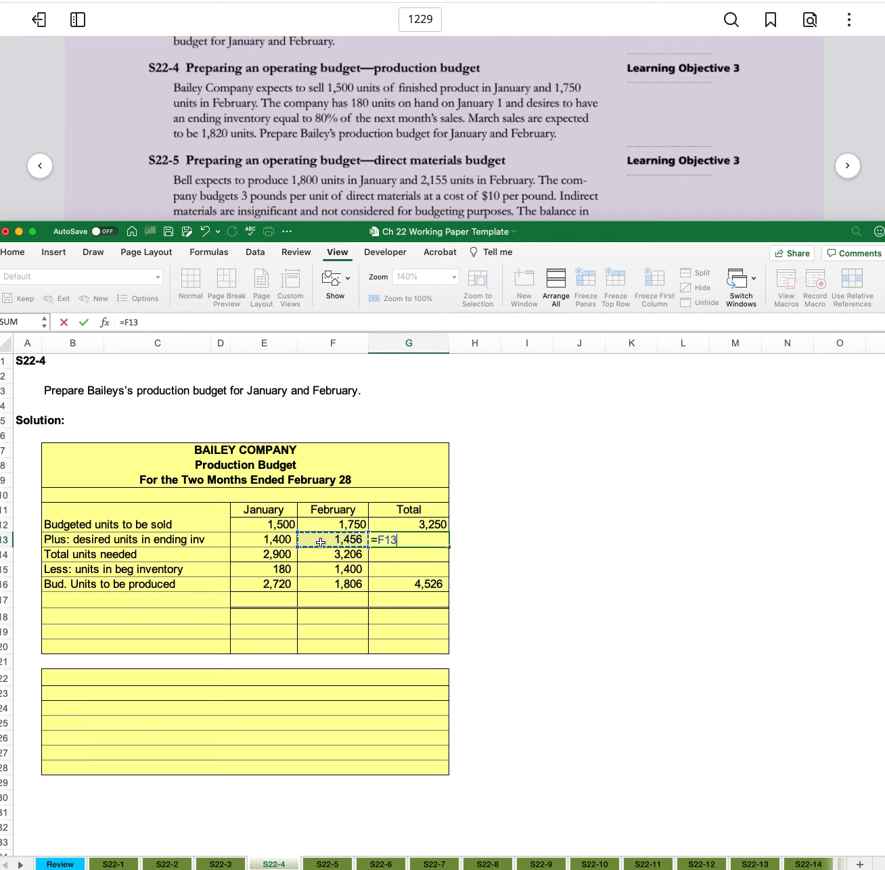
{"action": "key", "text": "Return"}
- Set total units needed in G14 to =G13+G12, giving 4,706
{"action": "type", "text": "="}
{"action": "key", "text": "Up"}
{"action": "key", "text": "Up"}
{"action": "type", "text": "+"}
{"action": "key", "text": "Up"}
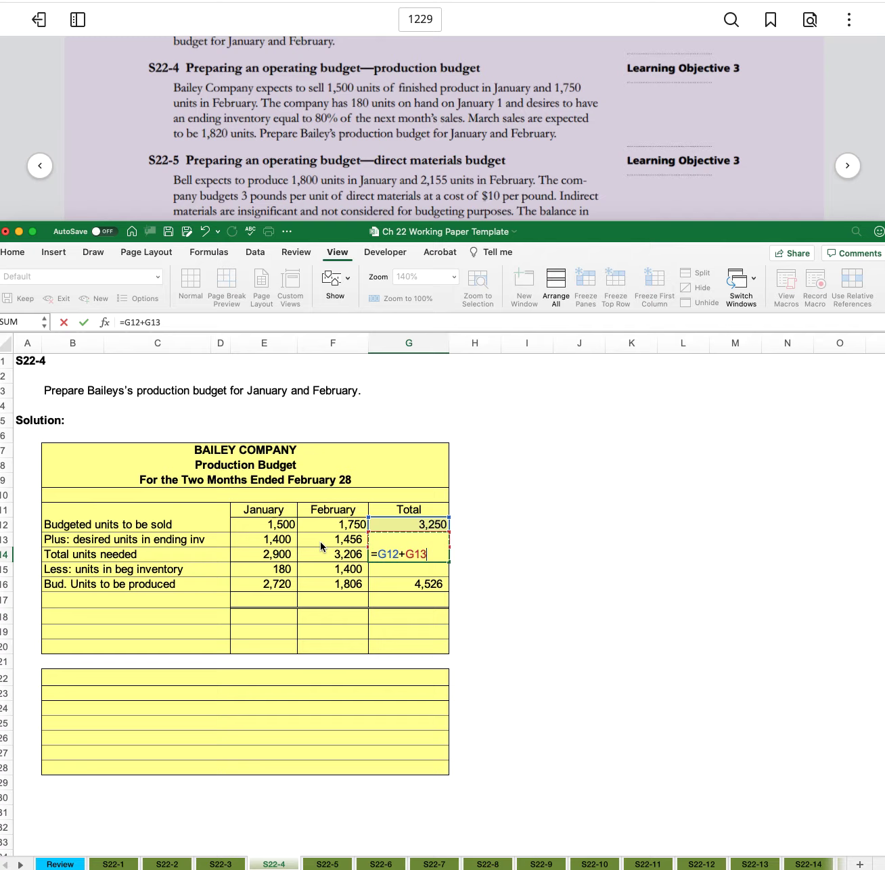
{"action": "key", "text": "Return"}
{"action": "key", "text": "Up"}
- Add a cross-check sum of January and February units needed in H14, giving 6,106
{"action": "key", "text": "Right"}
{"action": "type", "text": "="}
{"action": "key", "text": "Left"}
{"action": "key", "text": "Left"}
{"action": "key", "text": "Left"}
{"action": "type", "text": "+"}
{"action": "key", "text": "Left"}
{"action": "key", "text": "Left"}
{"action": "key", "text": "Return"}
- Delete the 6,106 check figure and set total beginning inventory in G15 to =E15 (180)
{"action": "key", "text": "Up"}
{"action": "key", "text": "Delete"}
{"action": "key", "text": "Down"}
{"action": "key", "text": "Left"}
{"action": "type", "text": "="}
{"action": "left_click", "coordinate": [279, 568]}
{"action": "key", "text": "Return"}
- Verify units to produce with a temporary =G14-G15 check (4,526) in H16, then clear it
{"action": "key", "text": "Right"}
{"action": "type", "text": "="}
{"action": "left_click", "coordinate": [426, 554]}
{"action": "type", "text": "-"}
{"action": "left_click", "coordinate": [419, 571]}
{"action": "key", "text": "Return"}
{"action": "key", "text": "Up"}
{"action": "key", "text": "Delete"}
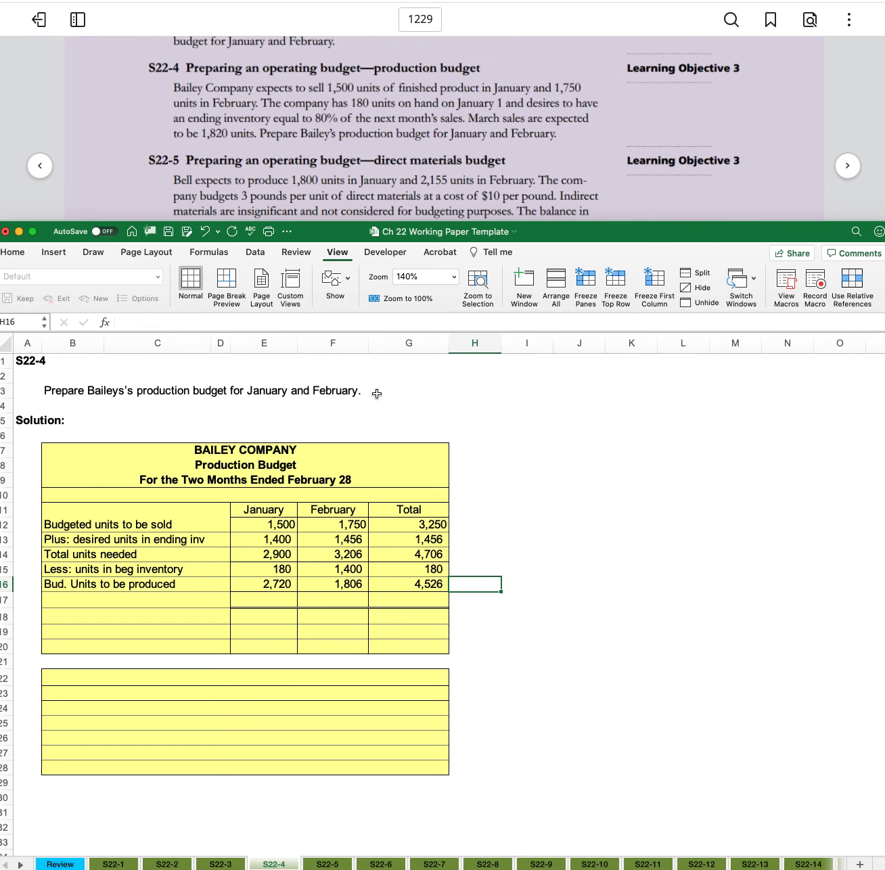